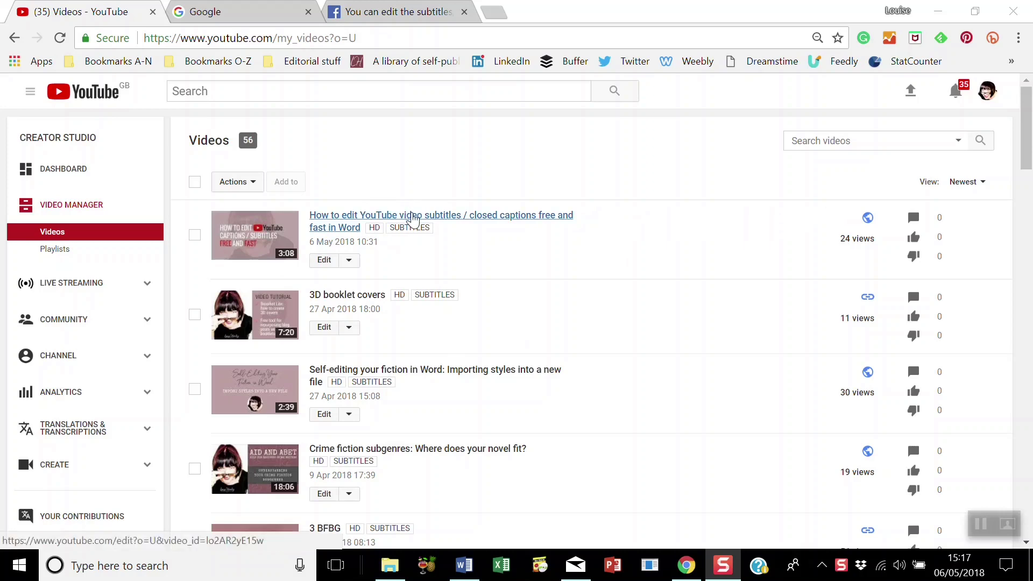
Open the 'How to edit YouTube video subtitles' video from the Video Manager list
{"action": "left_click", "coordinate": [415, 217]}
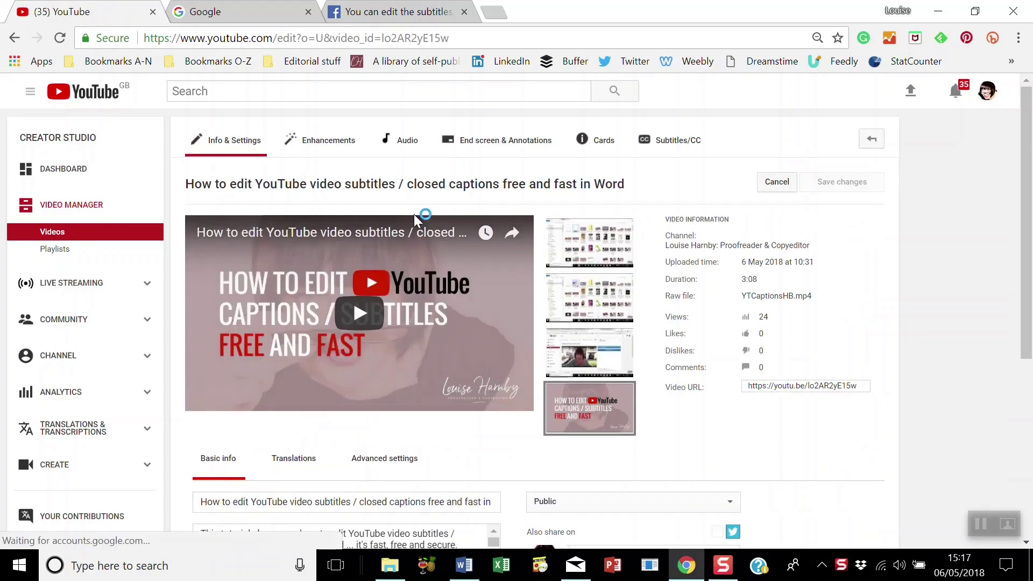
Download the published English subtitles as captions.srt and bring up the Downloads folder
{"action": "left_click", "coordinate": [681, 148]}
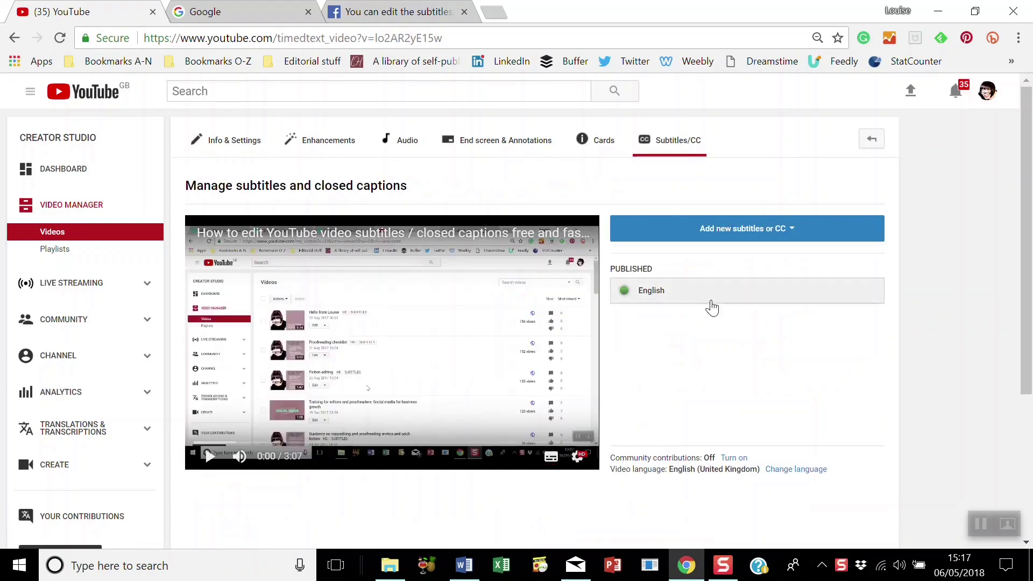
{"action": "left_click", "coordinate": [682, 296]}
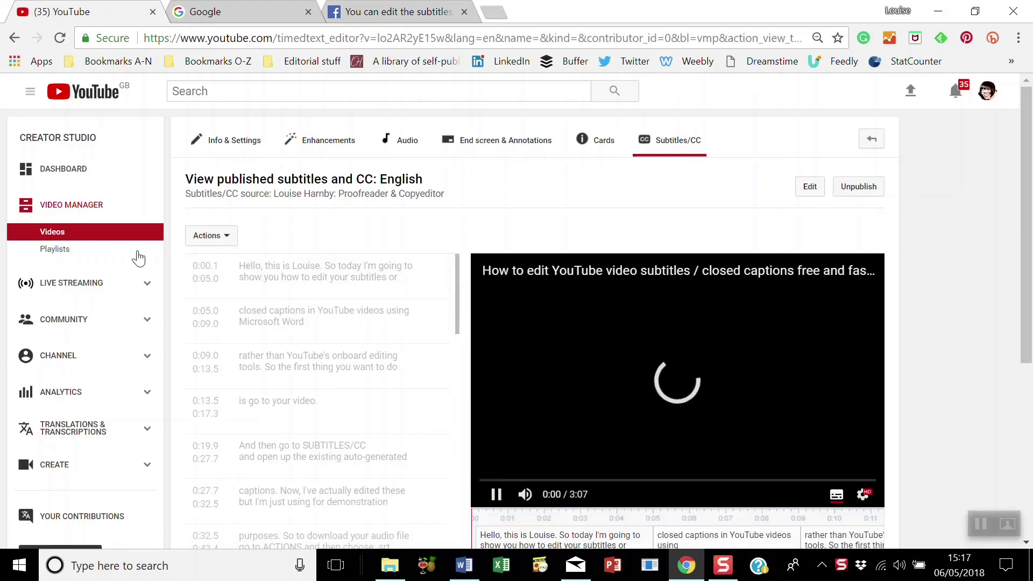
{"action": "left_click", "coordinate": [227, 239]}
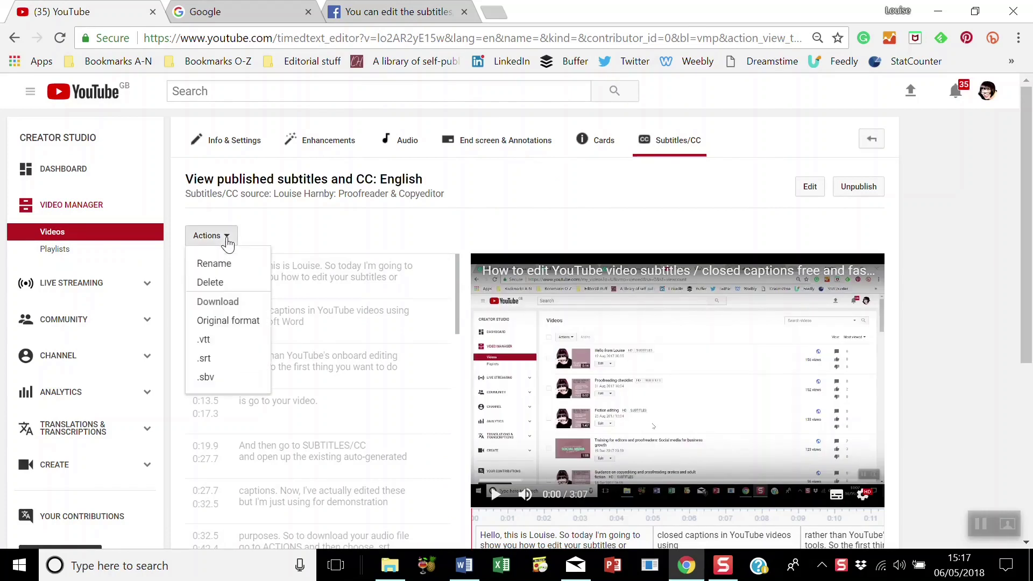
{"action": "left_click", "coordinate": [204, 359]}
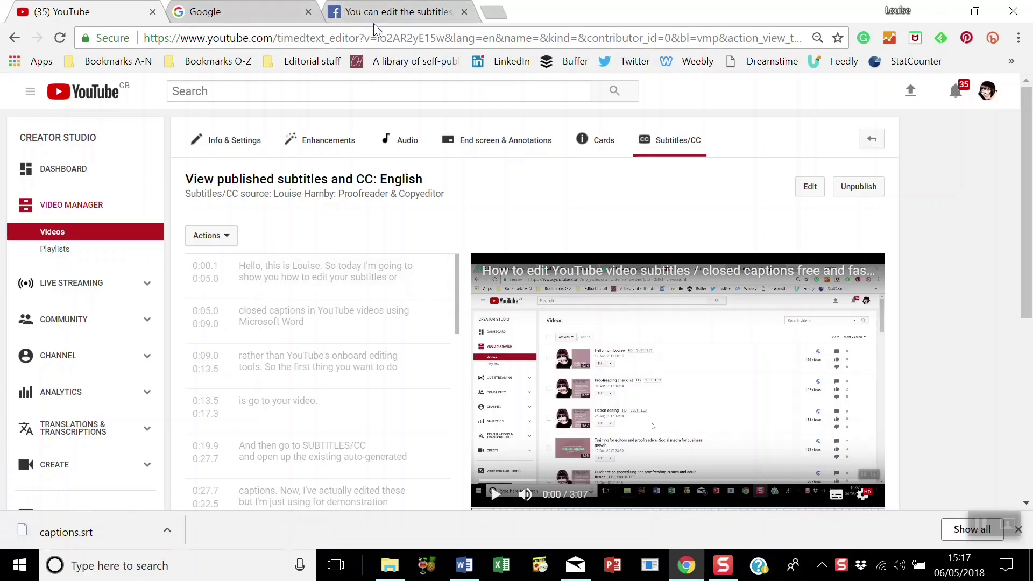
{"action": "left_click", "coordinate": [390, 565]}
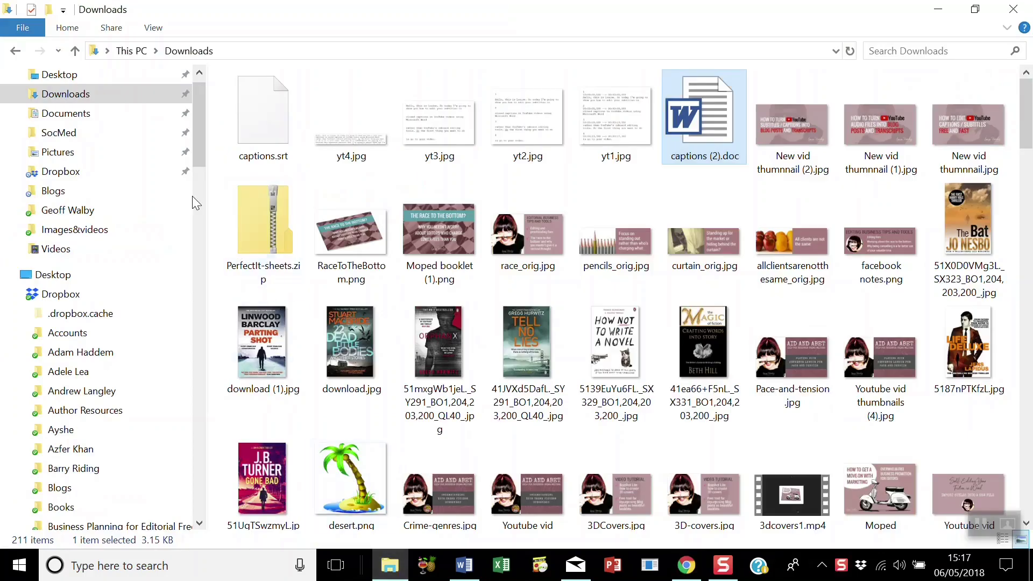
Change the extension of captions.srt to .doc, accept the warning, and open captions.doc
{"action": "left_click", "coordinate": [86, 97]}
{"action": "left_click", "coordinate": [289, 137]}
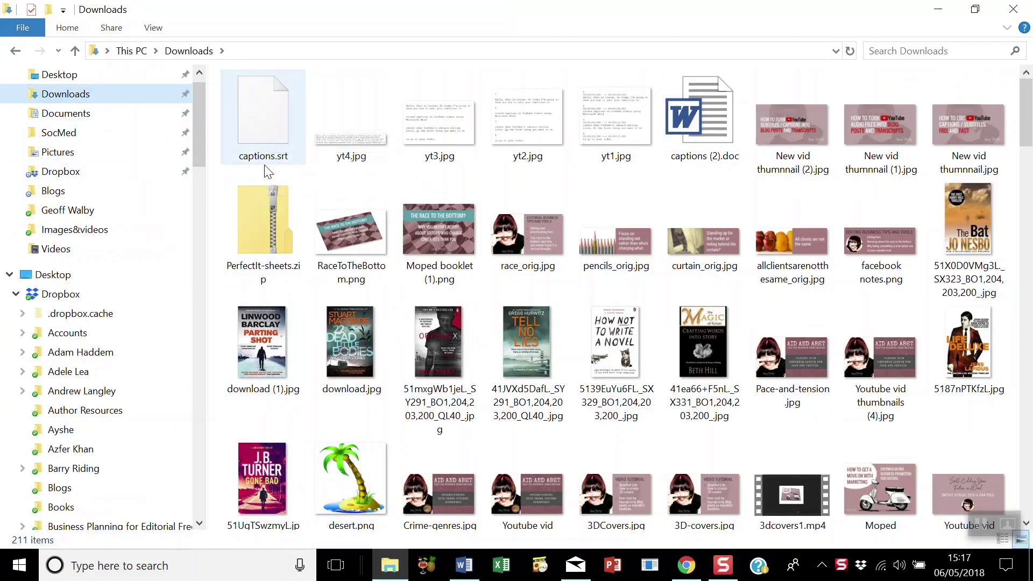
{"action": "right_click", "coordinate": [260, 156]}
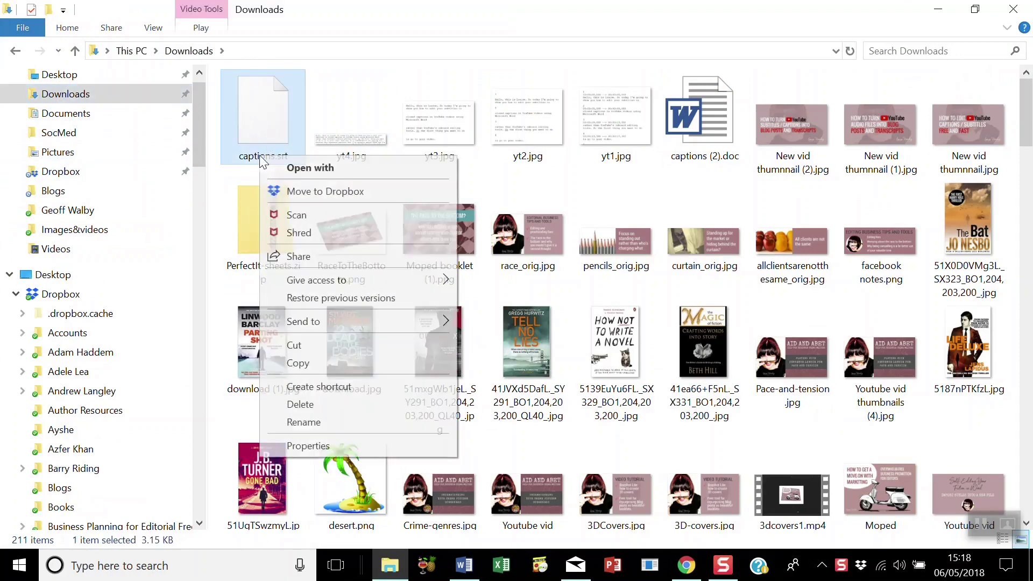
{"action": "left_click", "coordinate": [325, 424]}
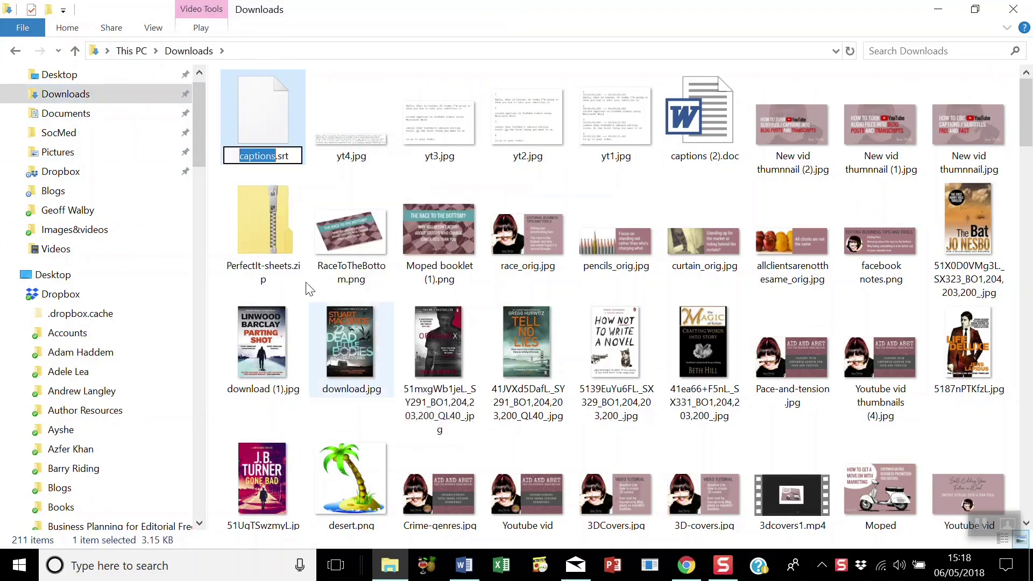
{"action": "left_click", "coordinate": [290, 157]}
{"action": "left_click_drag", "start_coordinate": [289, 156], "coordinate": [281, 155]}
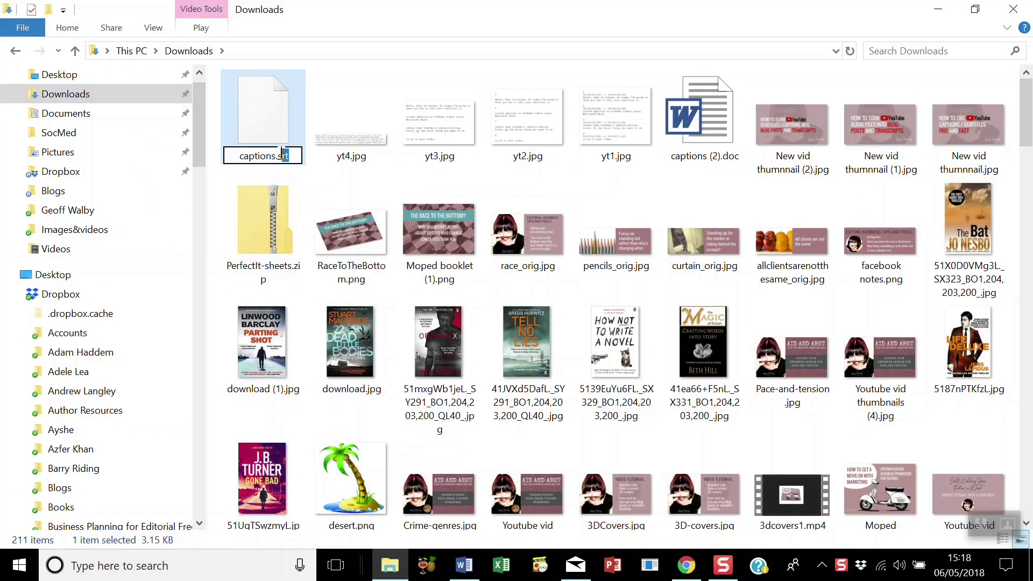
{"action": "type", "text": "doc"}
{"action": "key", "text": "Return"}
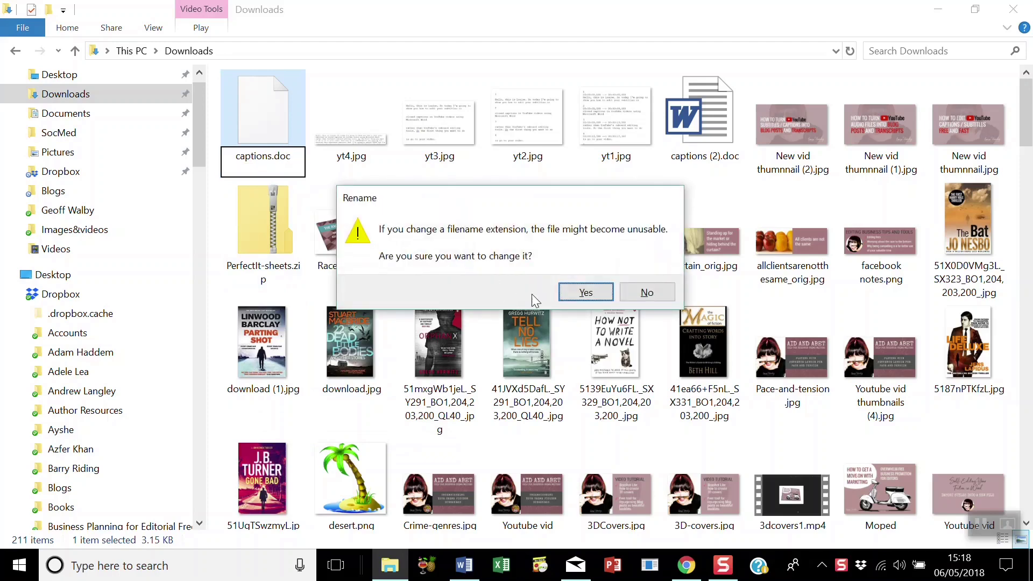
{"action": "left_click", "coordinate": [585, 295]}
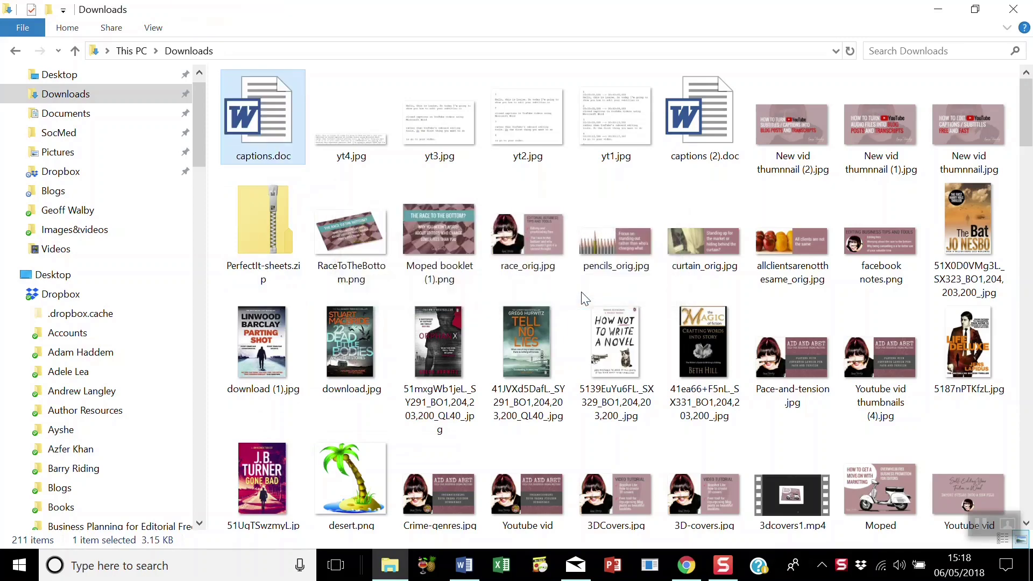
{"action": "double_click", "coordinate": [269, 119]}
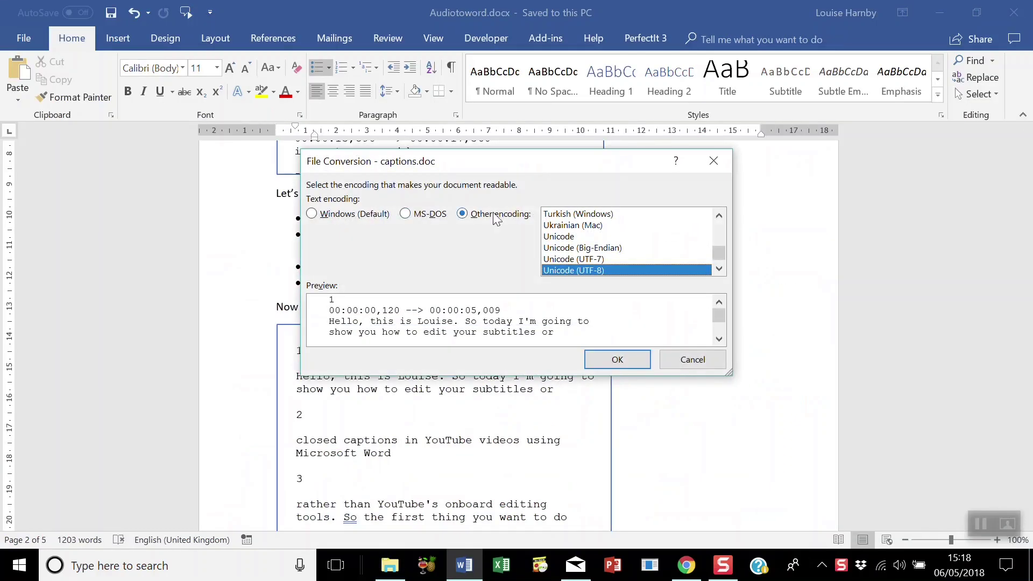
Open captions.doc with Unicode (UTF-8) encoding and review the timestamped subtitle entries
{"action": "left_click", "coordinate": [617, 359]}
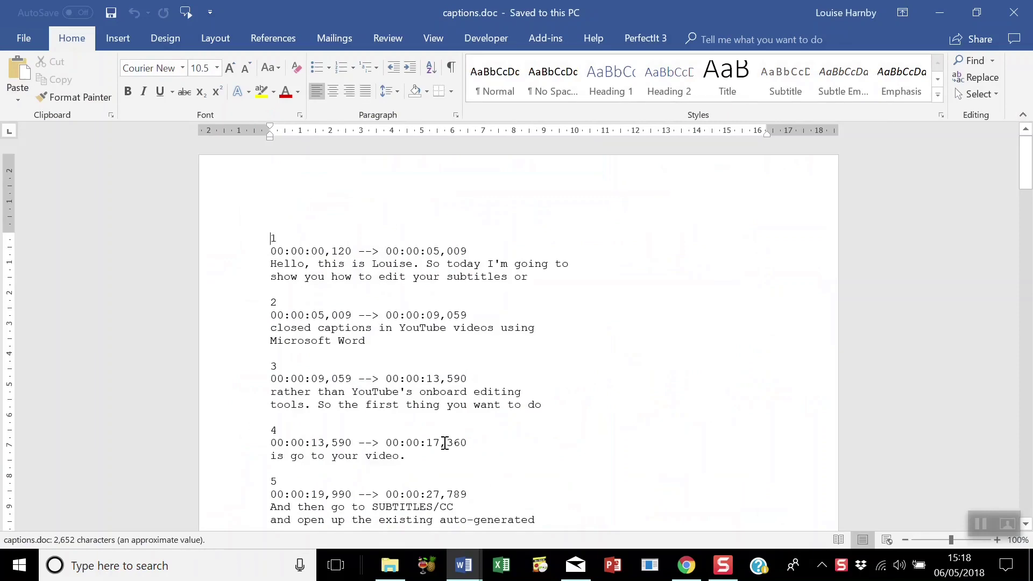
{"action": "scroll", "coordinate": [381, 325], "scroll_direction": "down", "scroll_amount": 2}
{"action": "scroll", "coordinate": [382, 326], "scroll_direction": "up", "scroll_amount": 2}
{"action": "scroll", "coordinate": [425, 312], "scroll_direction": "down", "scroll_amount": 2}
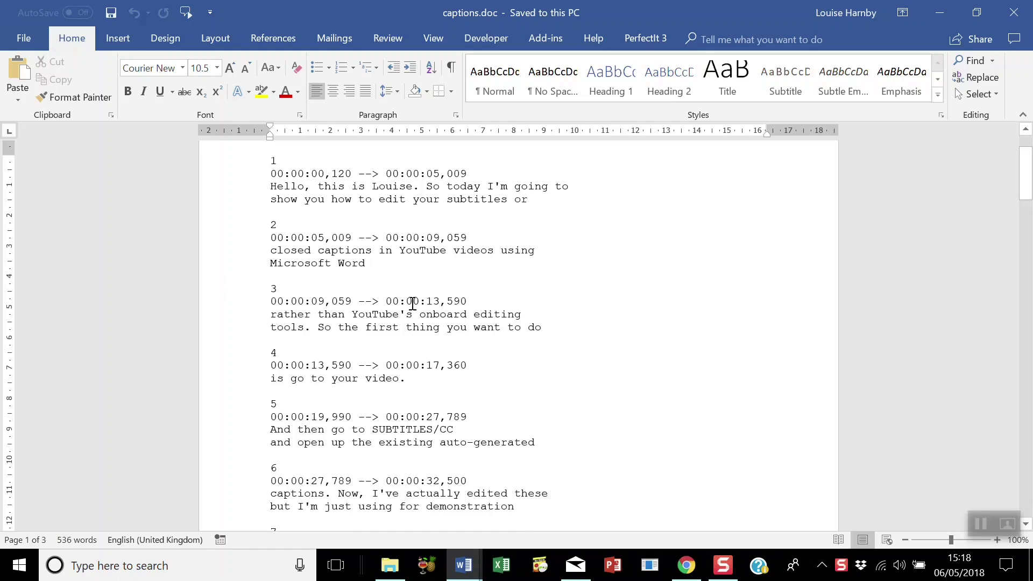
{"action": "key", "text": "alt+Tab"}
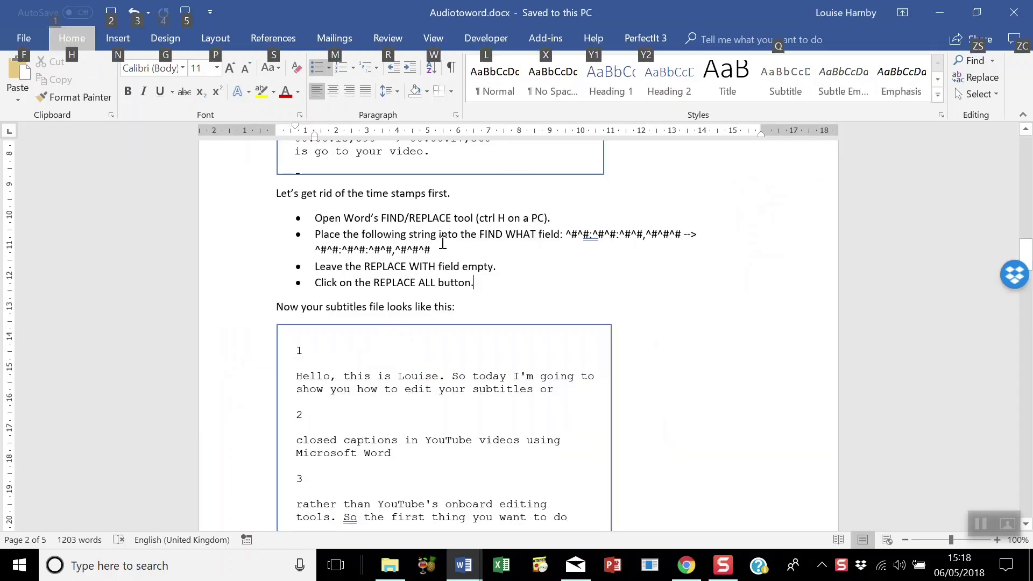
Copy the timestamp wildcard pattern from Audiotoword.docx and return to captions.doc
{"action": "left_click_drag", "start_coordinate": [434, 250], "coordinate": [532, 247]}
{"action": "left_click", "coordinate": [533, 247]}
{"action": "left_click", "coordinate": [565, 236], "text": "shift"}
{"action": "key", "text": "ctrl+c"}
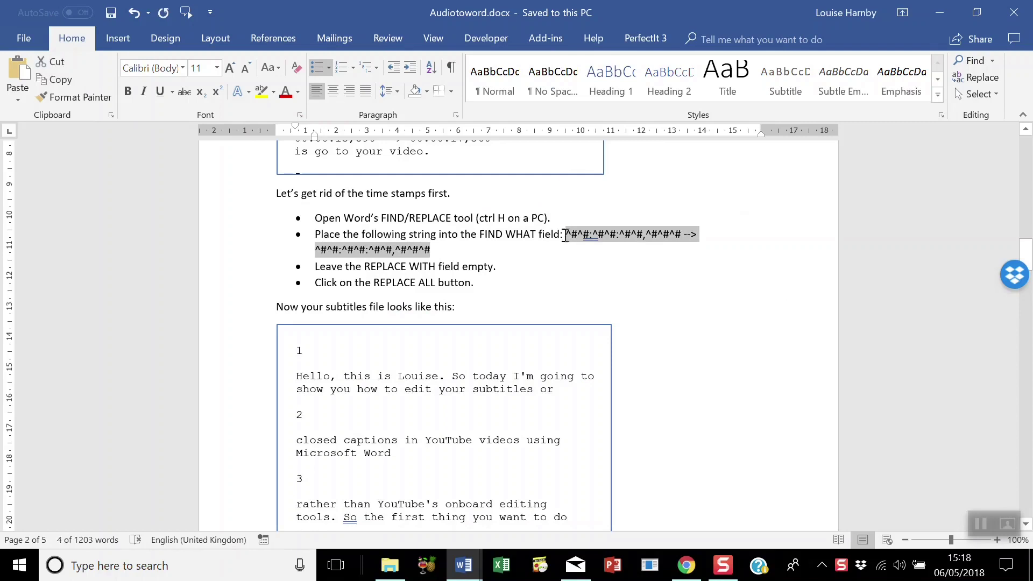
{"action": "key", "text": "alt+Tab"}
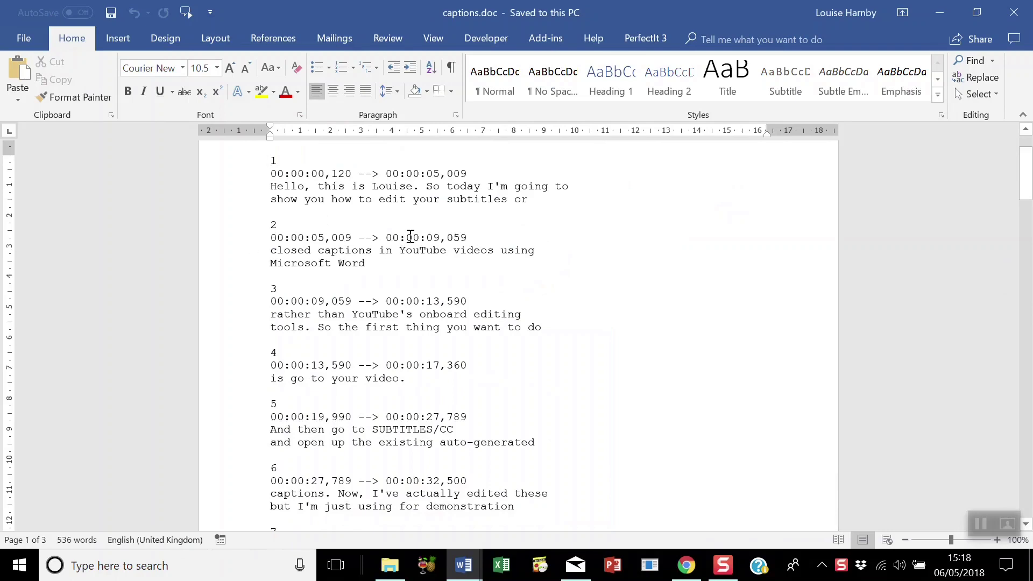
Replace all 30 timestamp matches with nothing, leaving 416 words of numbered captions
{"action": "key", "text": "ctrl+h"}
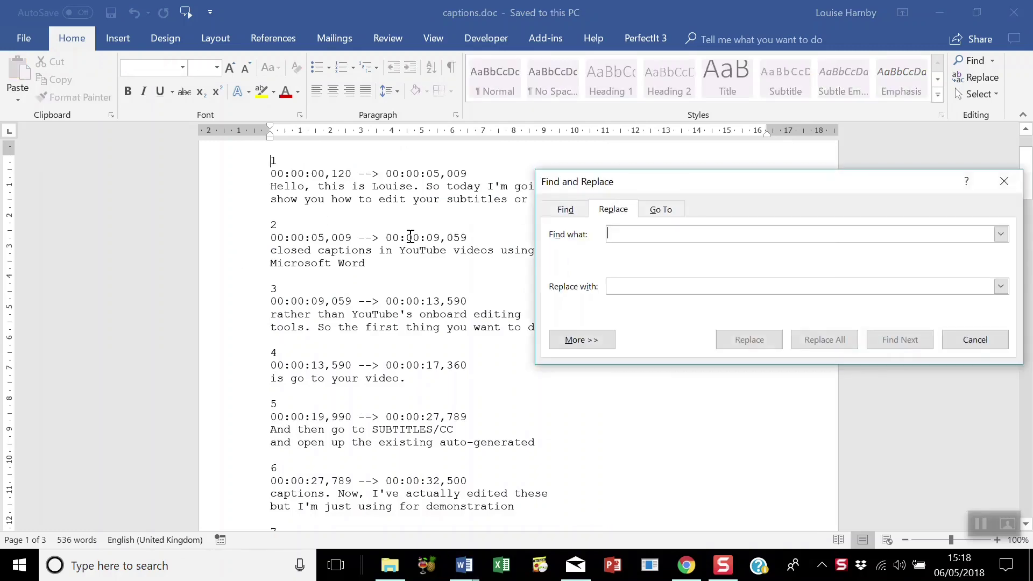
{"action": "key", "text": "ctrl+v"}
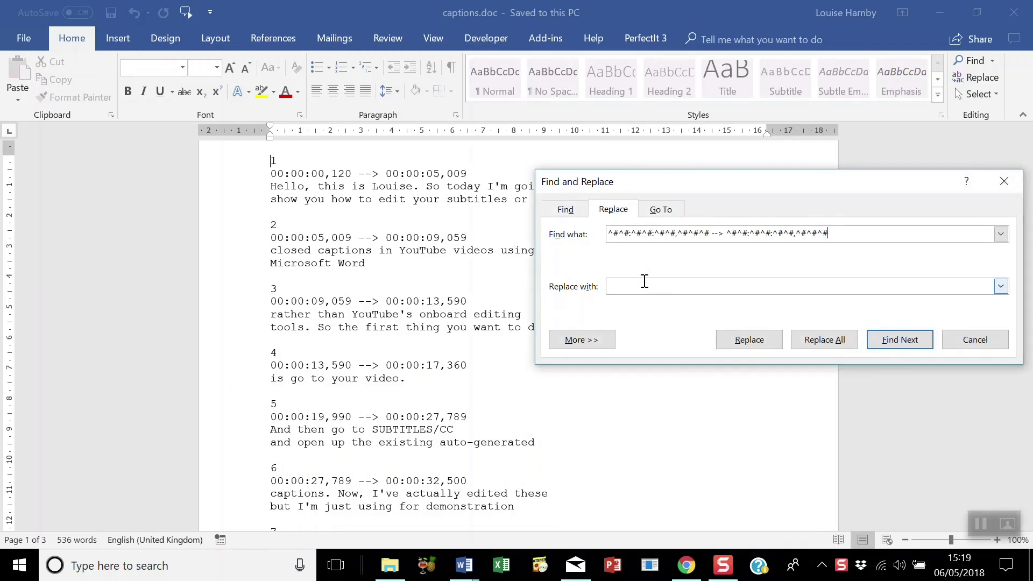
{"action": "left_click", "coordinate": [610, 288]}
{"action": "left_click", "coordinate": [830, 345]}
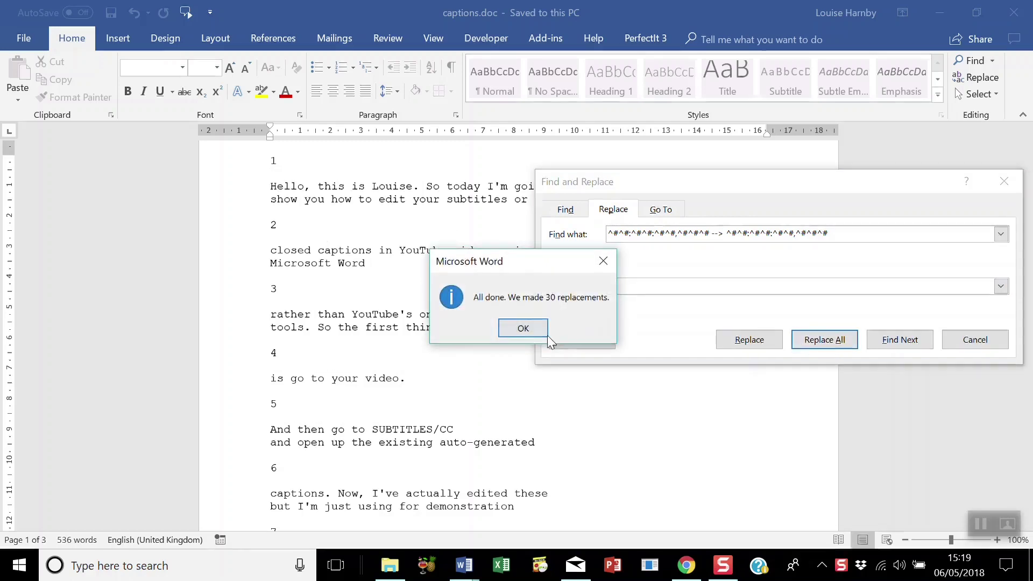
{"action": "left_click", "coordinate": [523, 329]}
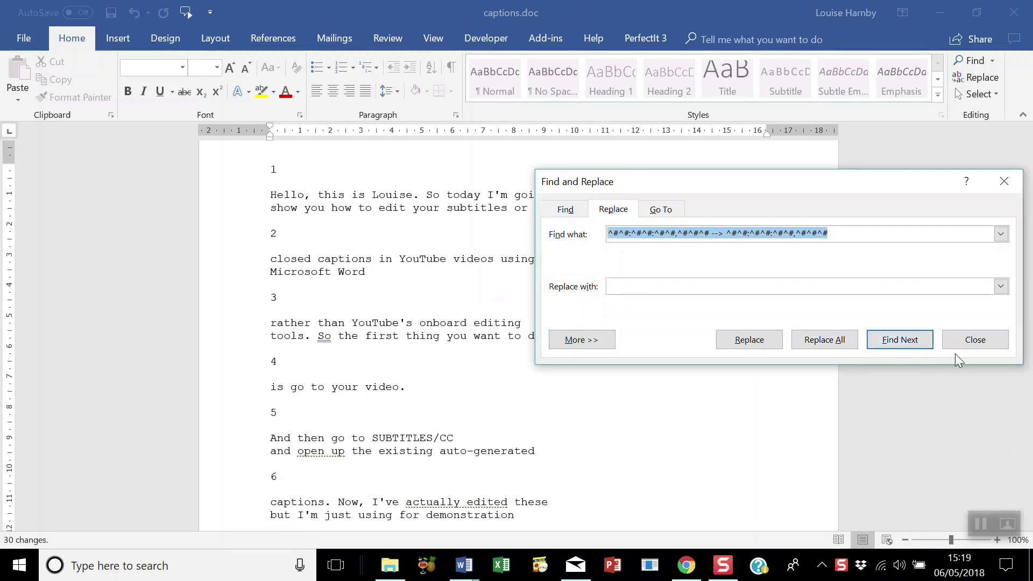
{"action": "left_click", "coordinate": [975, 345]}
{"action": "scroll", "coordinate": [312, 257], "scroll_direction": "down", "scroll_amount": 9}
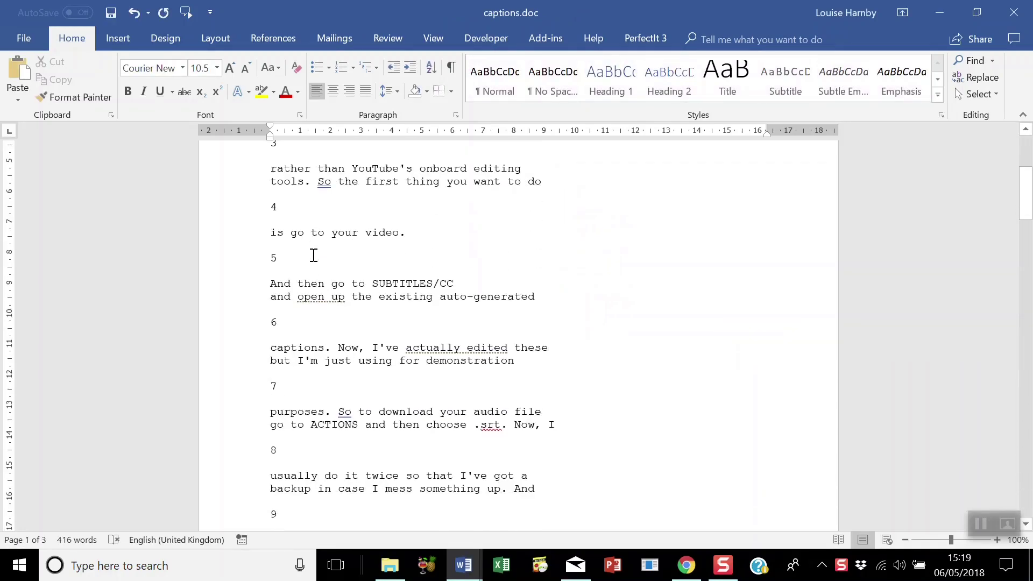
{"action": "scroll", "coordinate": [314, 256], "scroll_direction": "down", "scroll_amount": 20}
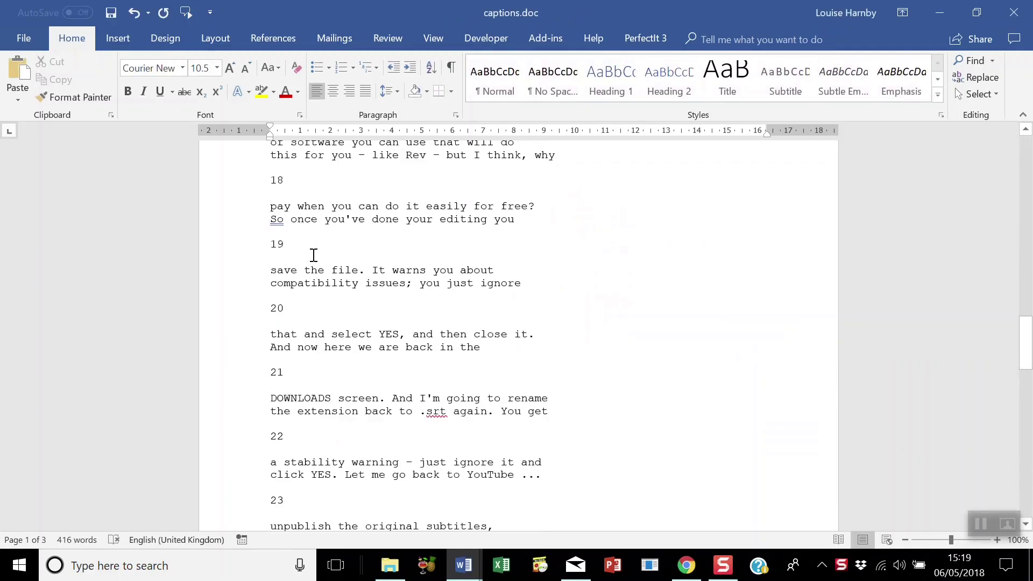
{"action": "scroll", "coordinate": [312, 257], "scroll_direction": "up", "scroll_amount": 2}
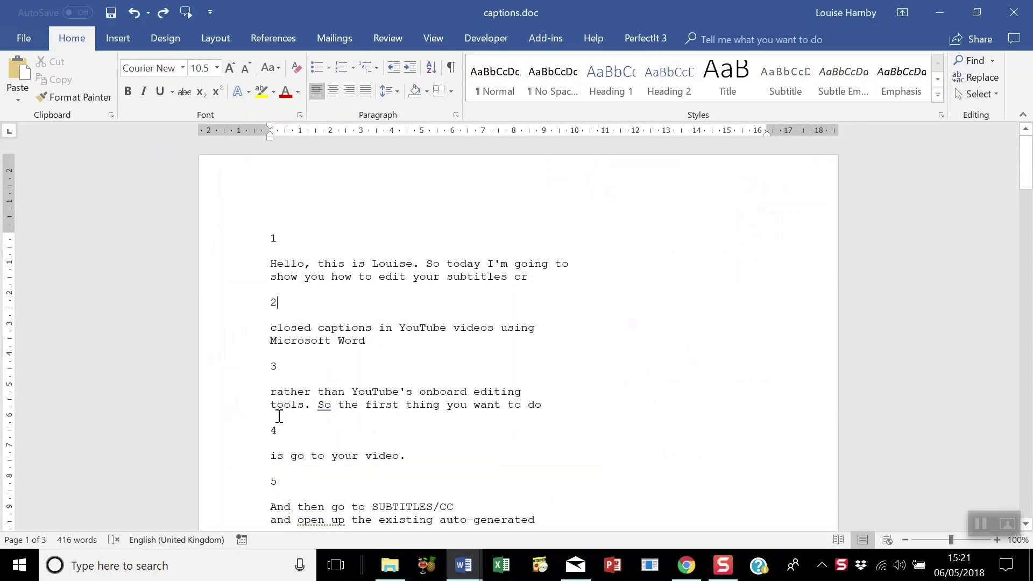
{"action": "key", "text": "ctrl+h"}
Change the search to ^#^p and delete 30 cue-number lines with Replace All
{"action": "left_click", "coordinate": [643, 234]}
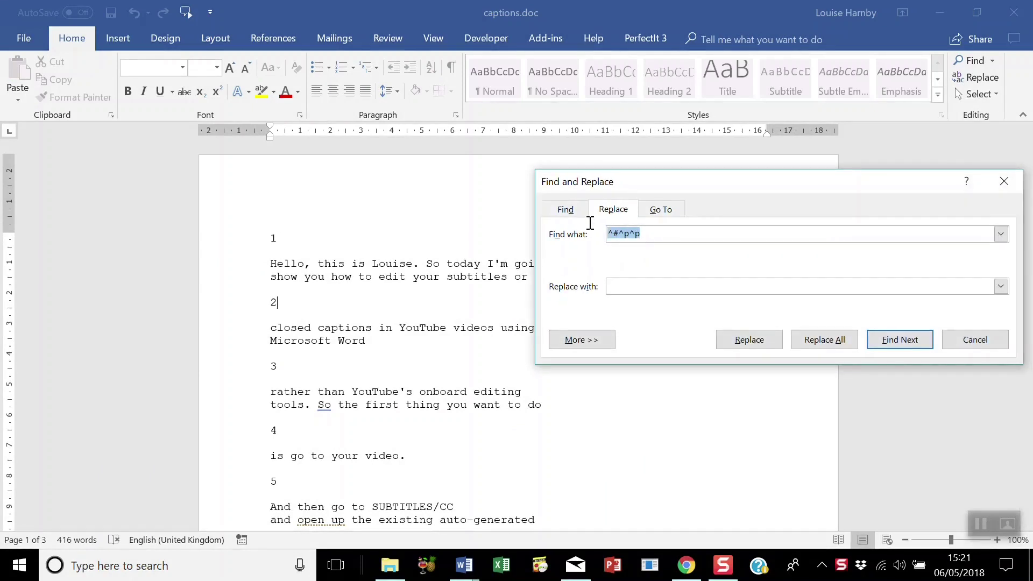
{"action": "key", "text": "BackSpace"}
{"action": "key", "text": "BackSpace"}
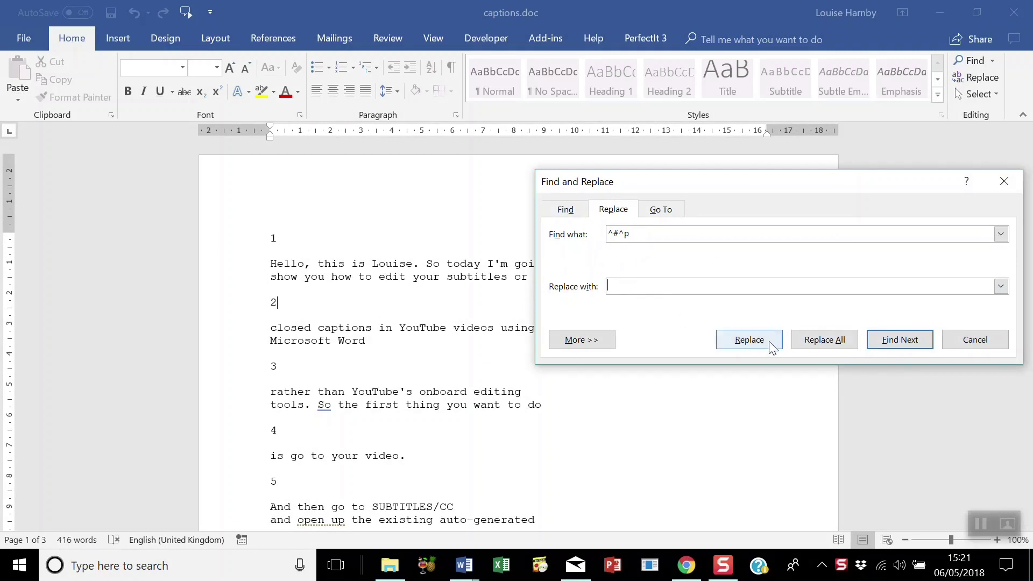
{"action": "left_click", "coordinate": [813, 339]}
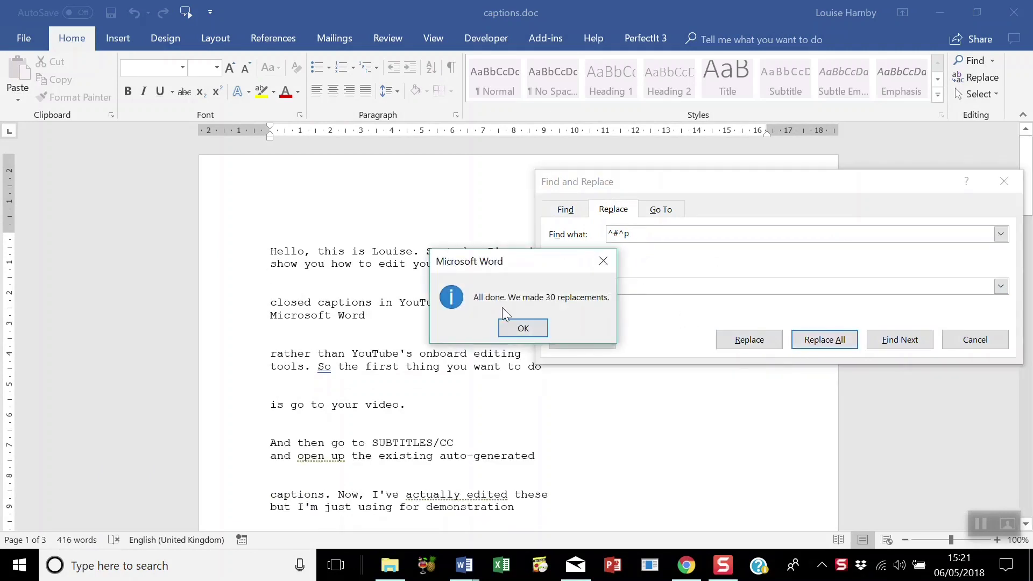
{"action": "left_click", "coordinate": [523, 328]}
{"action": "scroll", "coordinate": [300, 277], "scroll_direction": "down", "scroll_amount": 15}
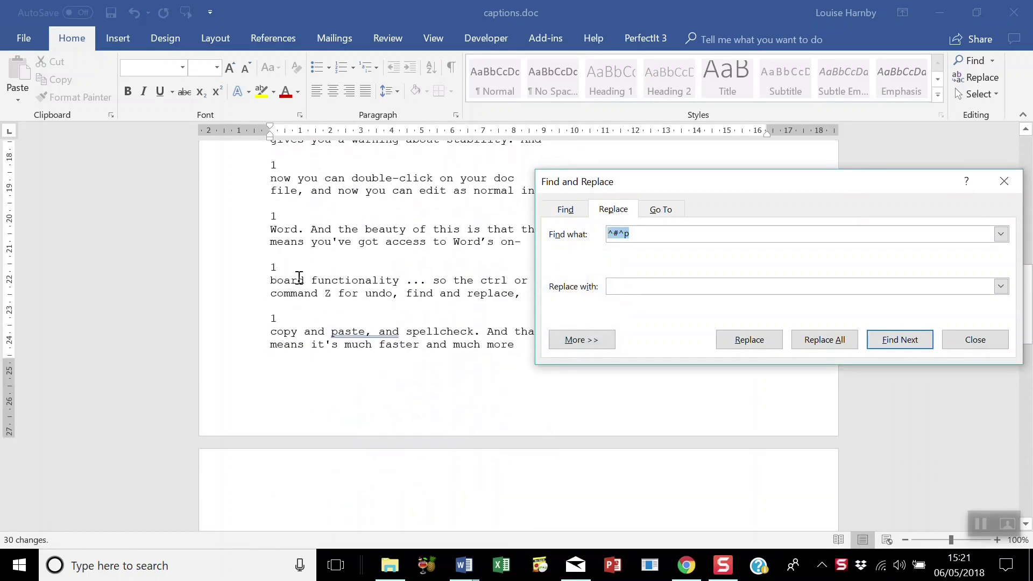
{"action": "scroll", "coordinate": [295, 270], "scroll_direction": "down", "scroll_amount": 20}
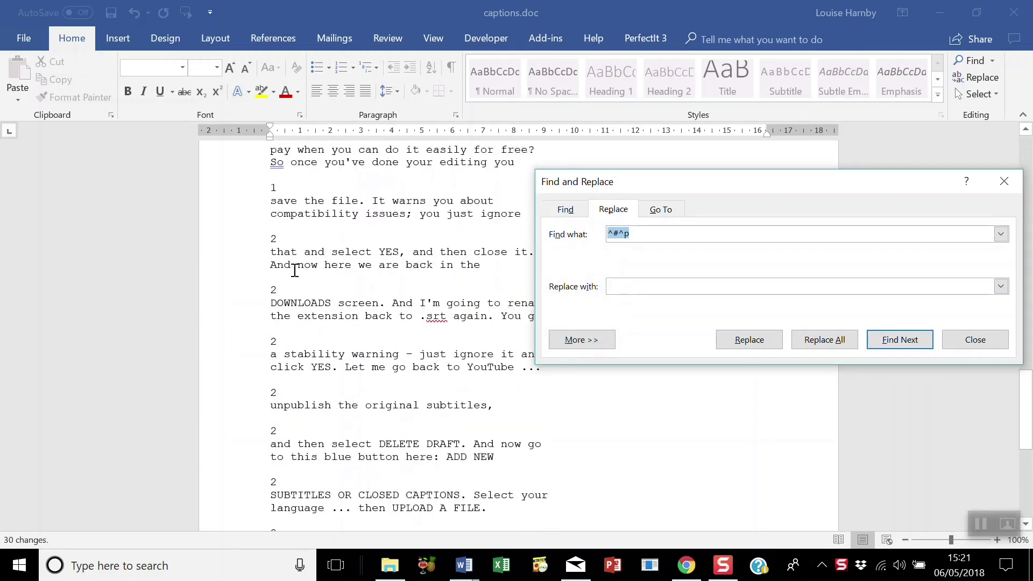
{"action": "scroll", "coordinate": [295, 270], "scroll_direction": "down", "scroll_amount": 3}
{"action": "scroll", "coordinate": [295, 270], "scroll_direction": "up", "scroll_amount": 5}
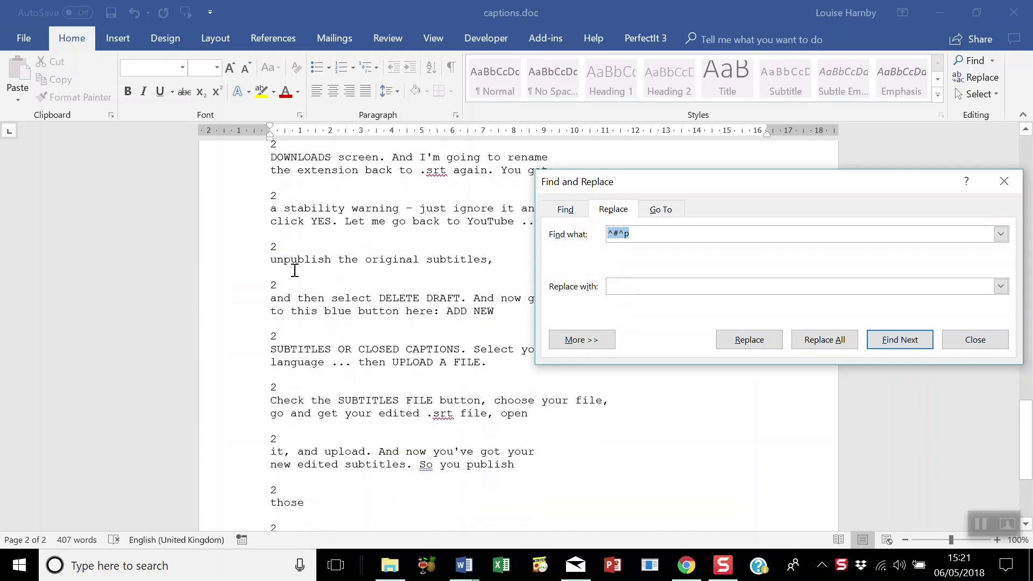
{"action": "scroll", "coordinate": [295, 270], "scroll_direction": "up", "scroll_amount": 3}
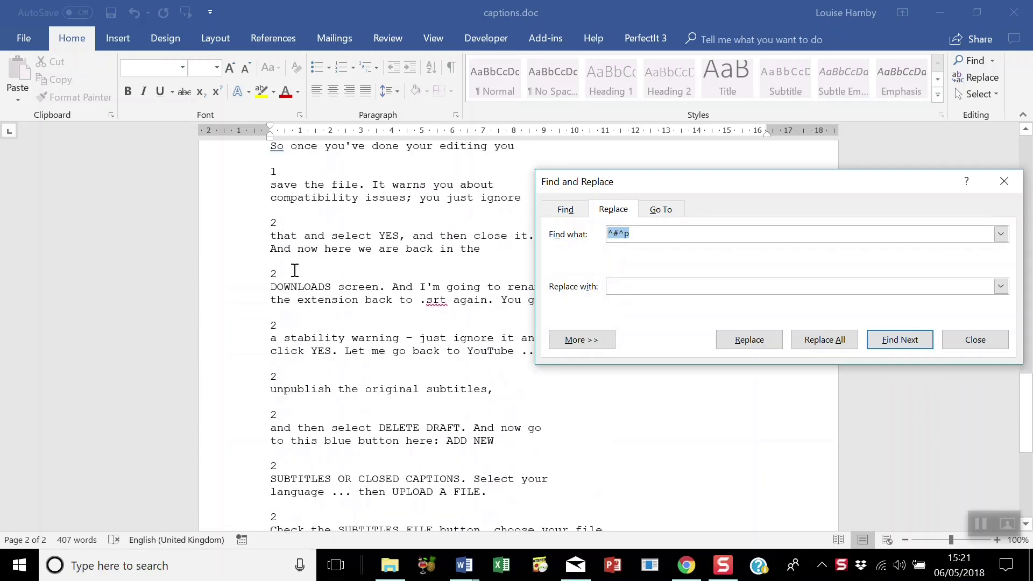
{"action": "scroll", "coordinate": [295, 270], "scroll_direction": "down", "scroll_amount": 3}
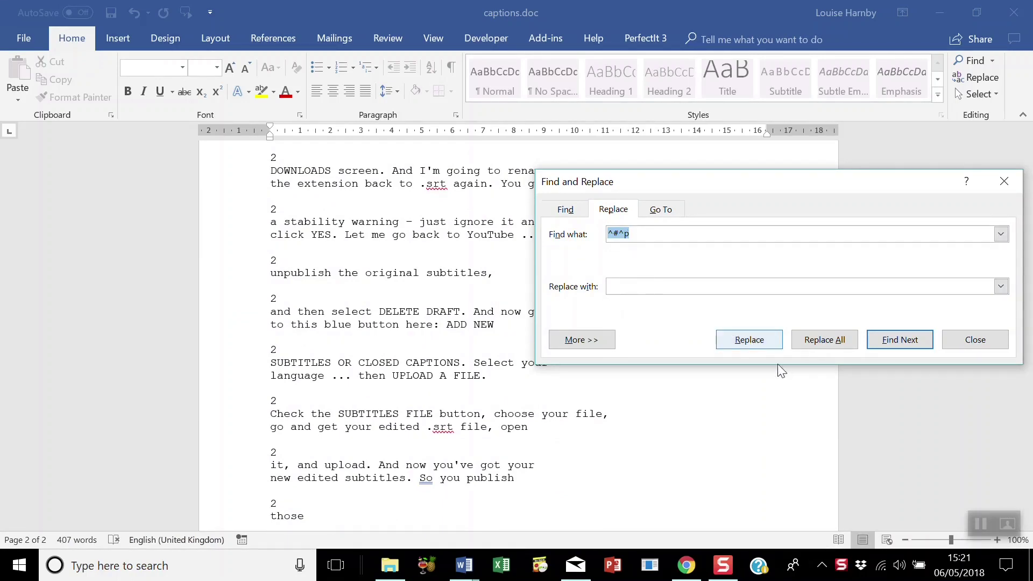
Remove the remaining 21 cue-number lines and confirm no matches are left
{"action": "left_click", "coordinate": [820, 349]}
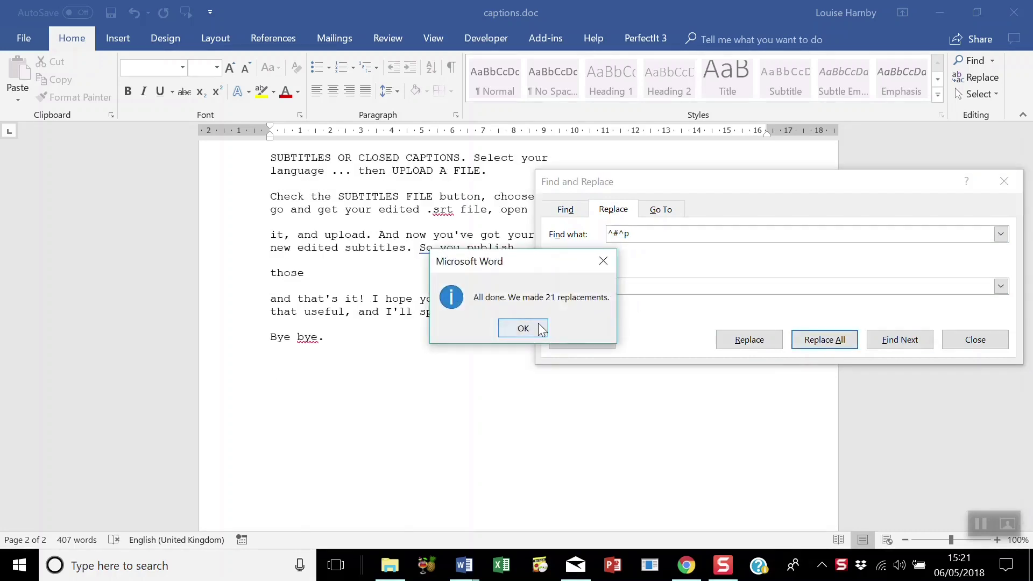
{"action": "left_click", "coordinate": [533, 327]}
{"action": "scroll", "coordinate": [362, 339], "scroll_direction": "up", "scroll_amount": 5}
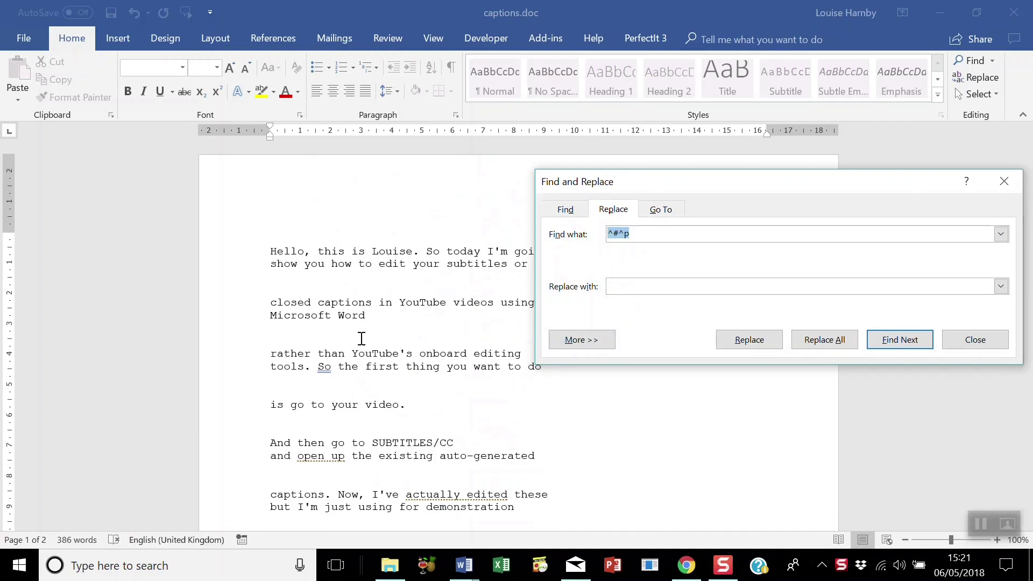
{"action": "left_click", "coordinate": [916, 331]}
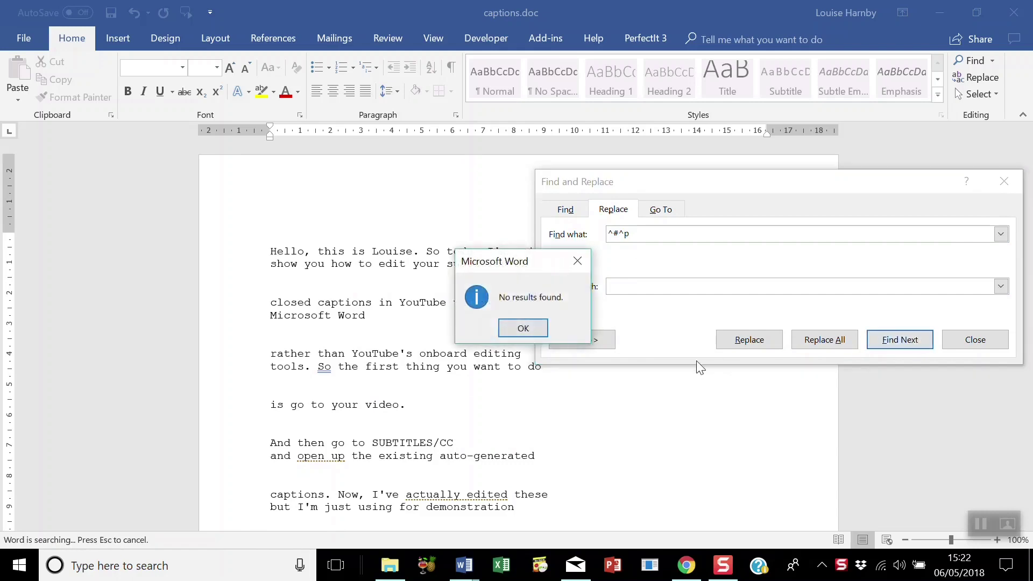
{"action": "left_click", "coordinate": [538, 328]}
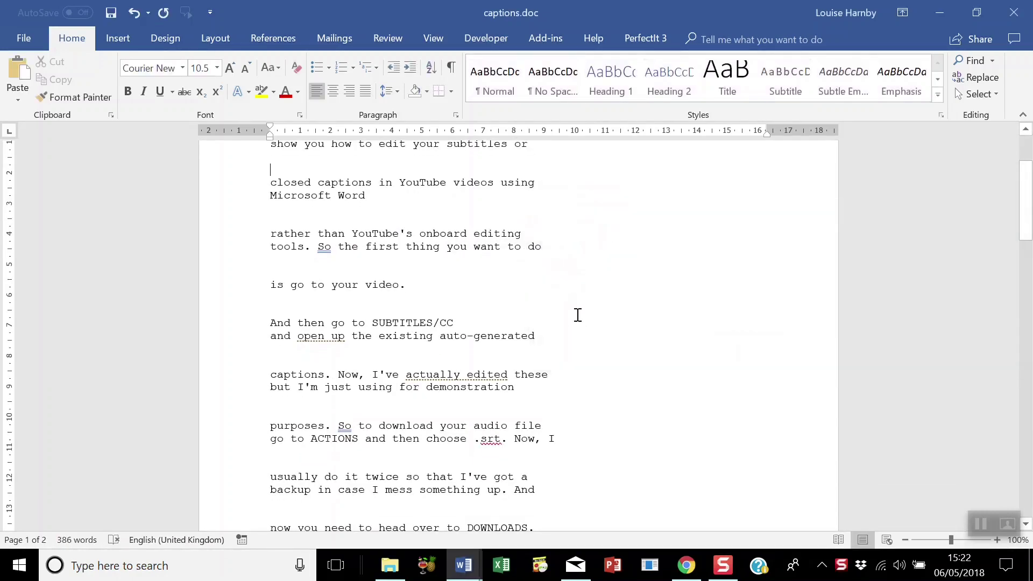
{"action": "left_click", "coordinate": [965, 347]}
{"action": "scroll", "coordinate": [427, 307], "scroll_direction": "up", "scroll_amount": 3}
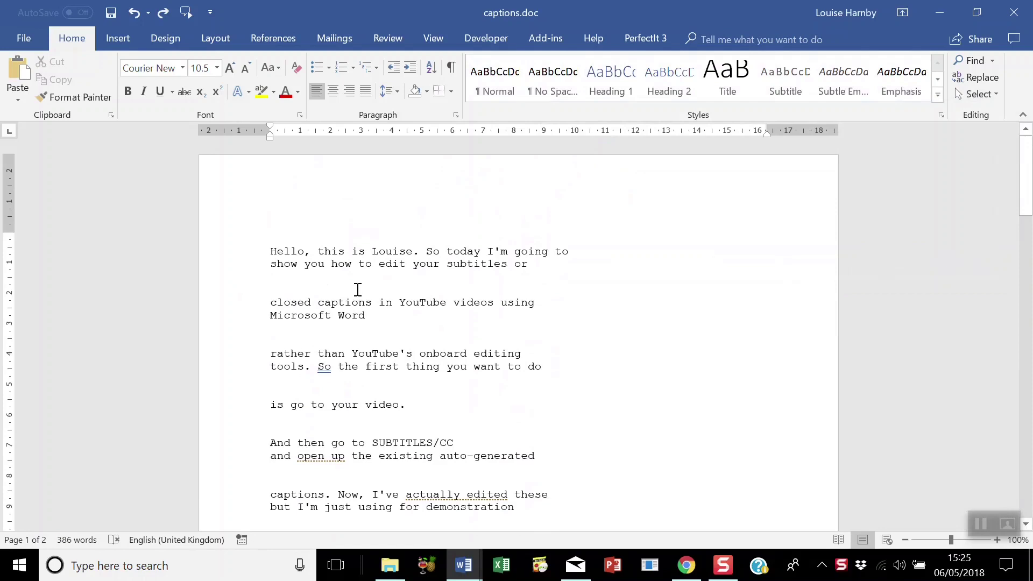
Replace all ^p^p blank lines with nothing (30 replacements)
{"action": "key", "text": "ctrl+h"}
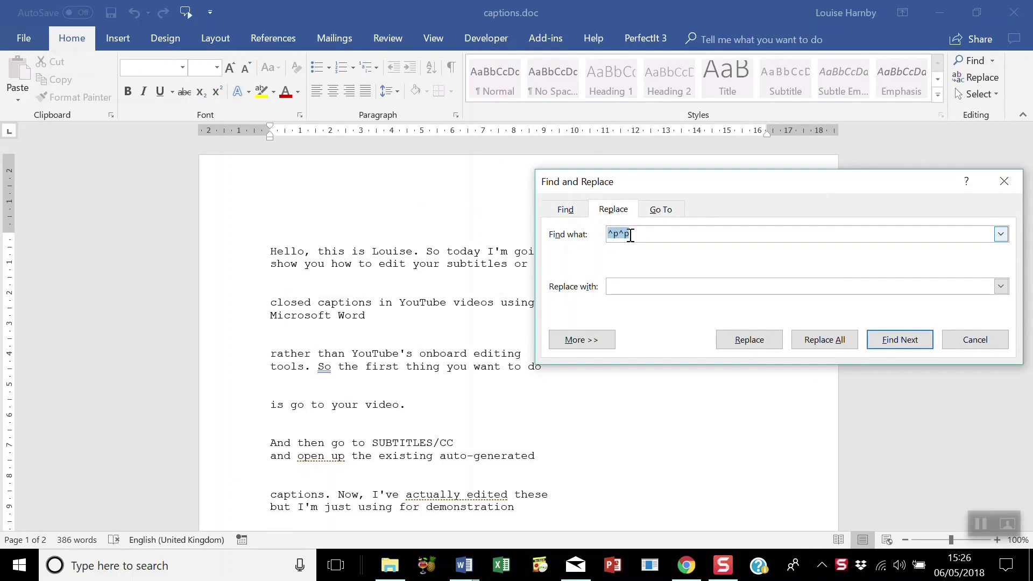
{"action": "left_click", "coordinate": [626, 286]}
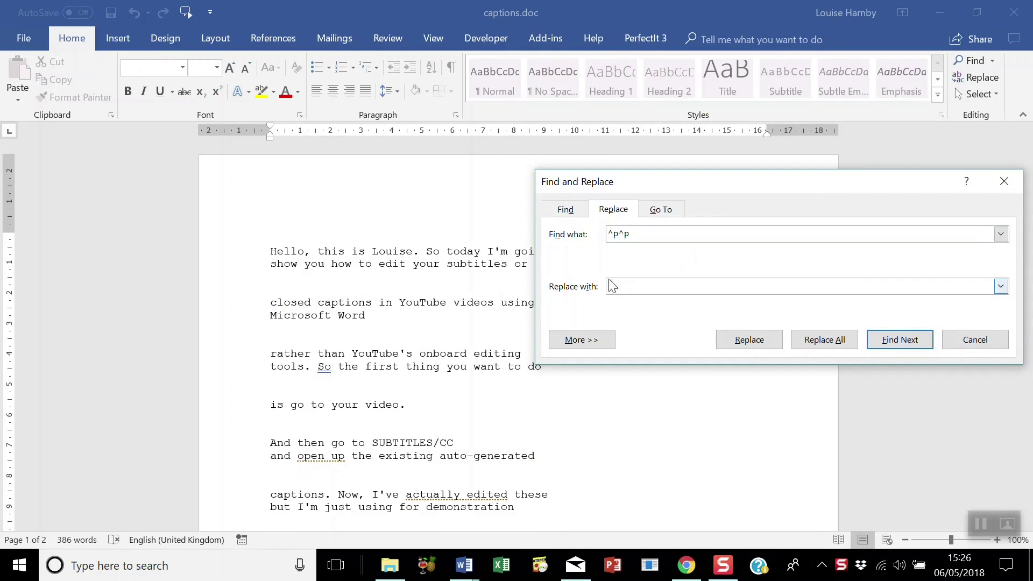
{"action": "left_click", "coordinate": [823, 344]}
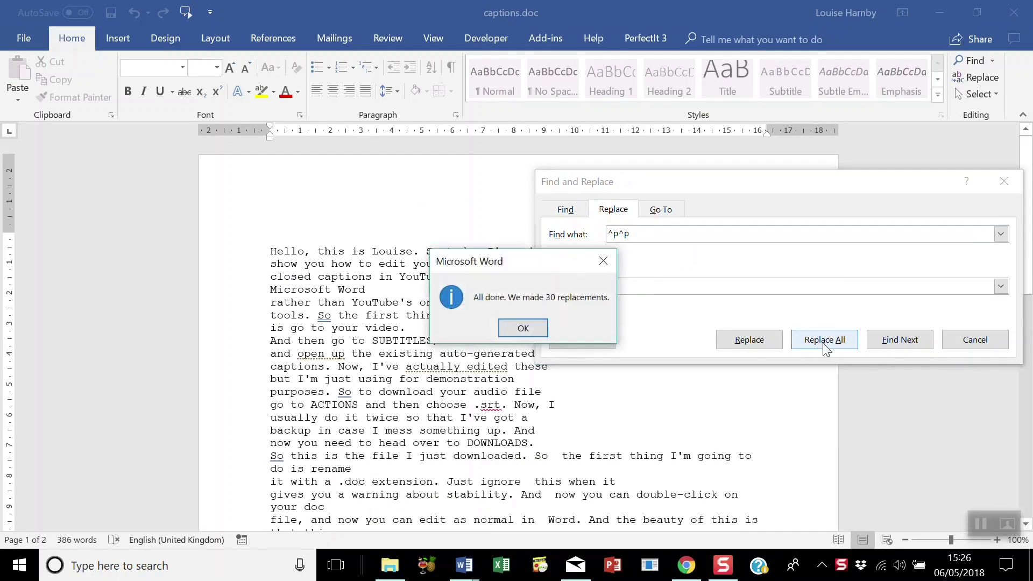
{"action": "left_click", "coordinate": [523, 328]}
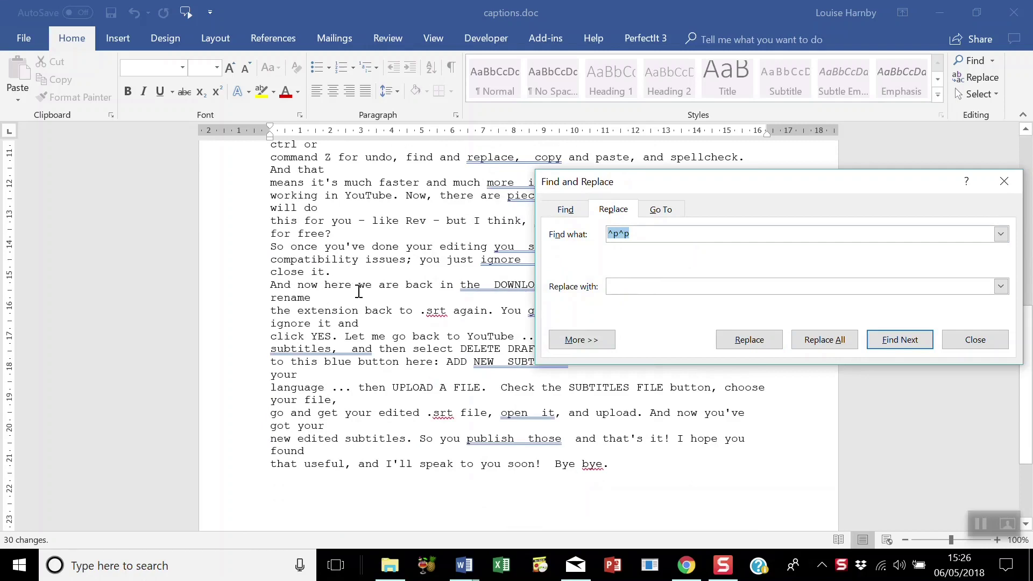
Replace every ^p paragraph mark with nothing, joining the captions (36 replacements)
{"action": "left_click", "coordinate": [636, 236]}
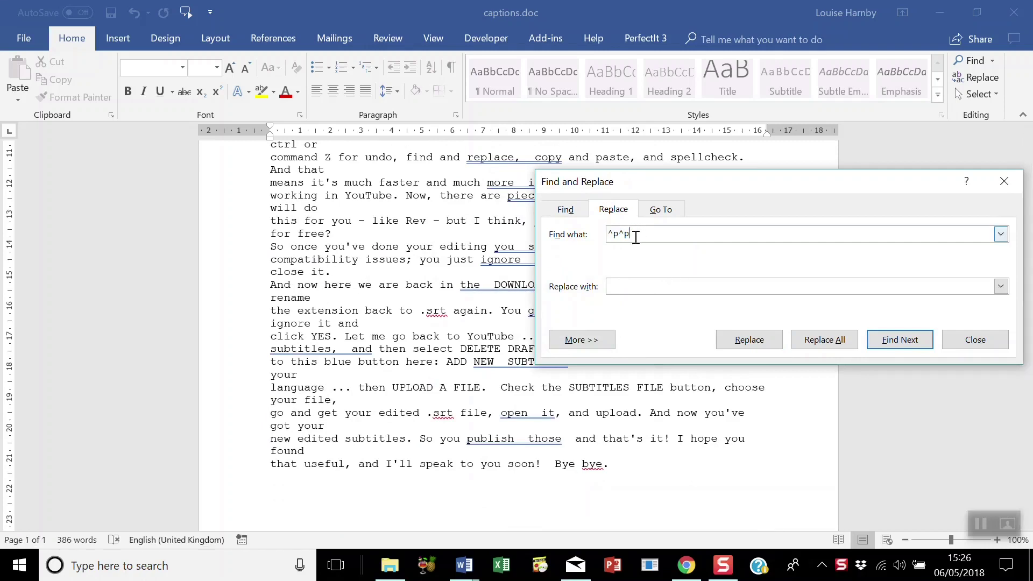
{"action": "key", "text": "BackSpace"}
{"action": "key", "text": "BackSpace"}
{"action": "left_click", "coordinate": [622, 286]}
{"action": "left_click", "coordinate": [825, 340]}
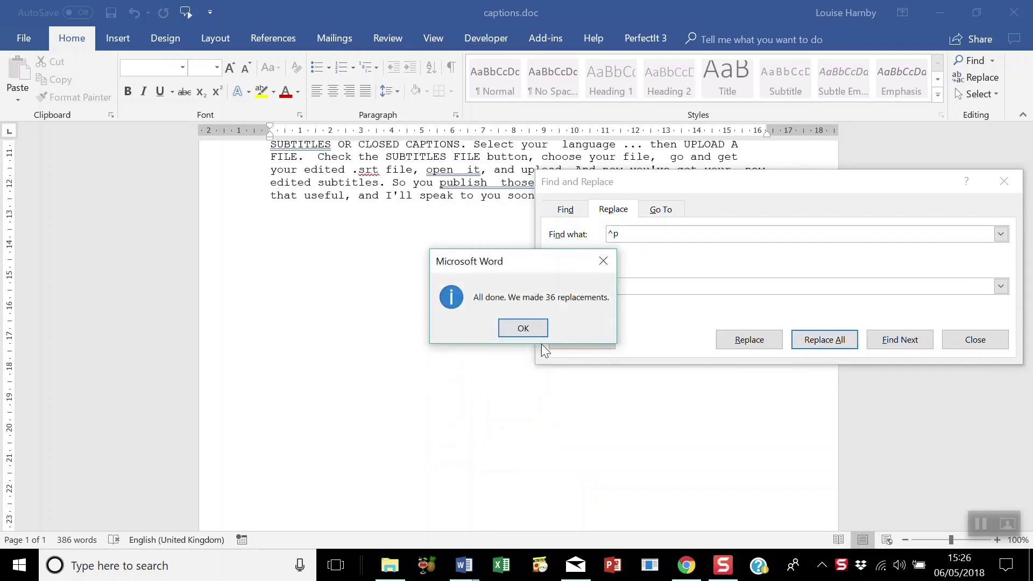
{"action": "left_click", "coordinate": [532, 332]}
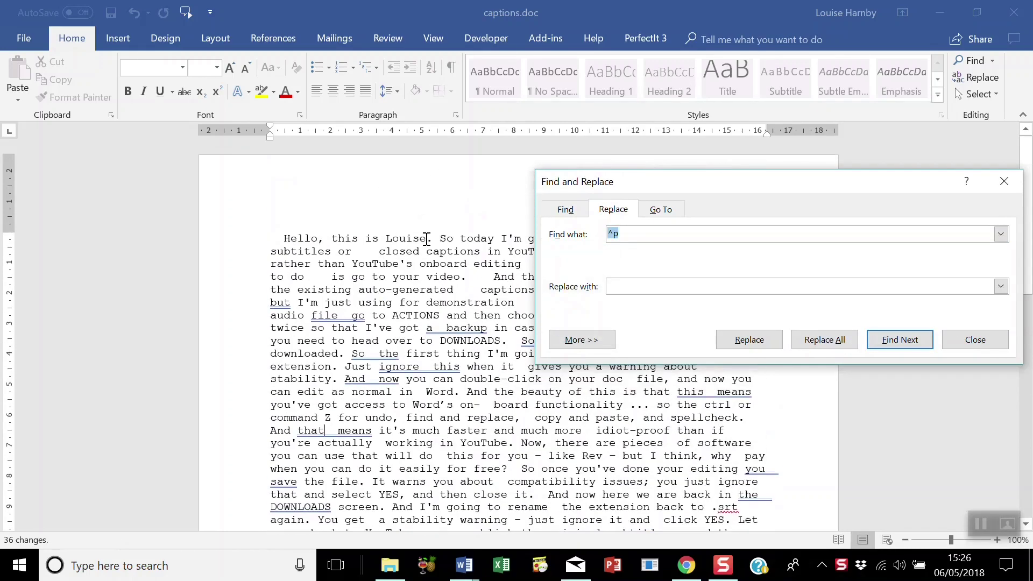
{"action": "key", "text": "Escape"}
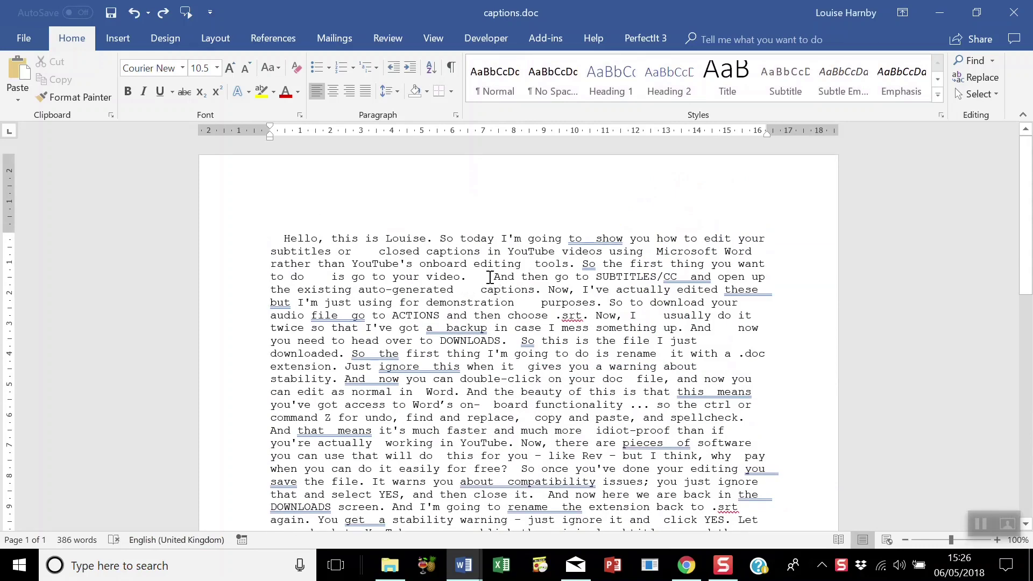
Replace double spaces with single spaces until none remain (66, then 9, then 0 replacements)
{"action": "key", "text": "ctrl+h"}
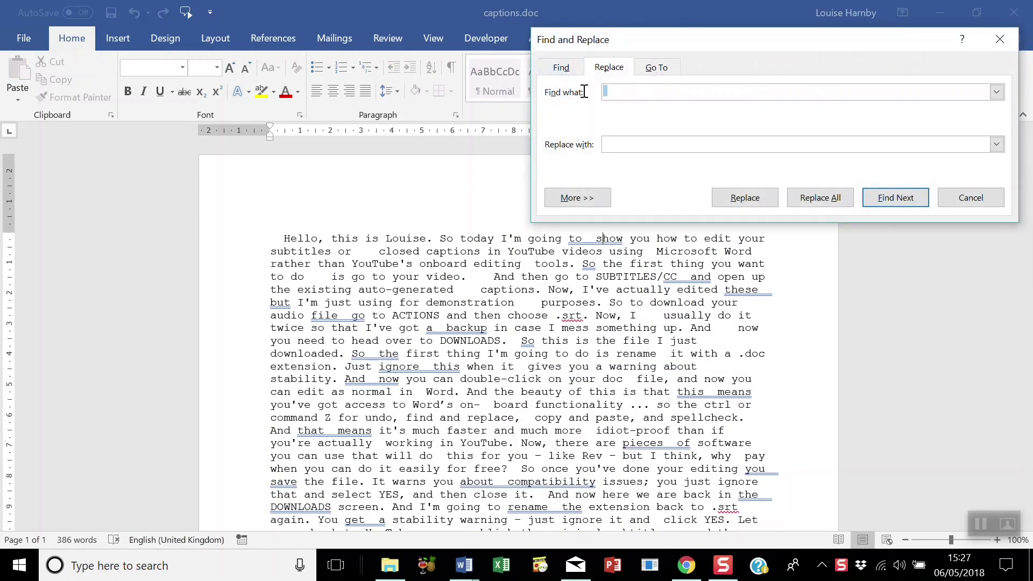
{"action": "left_click", "coordinate": [625, 144]}
{"action": "left_click", "coordinate": [829, 202]}
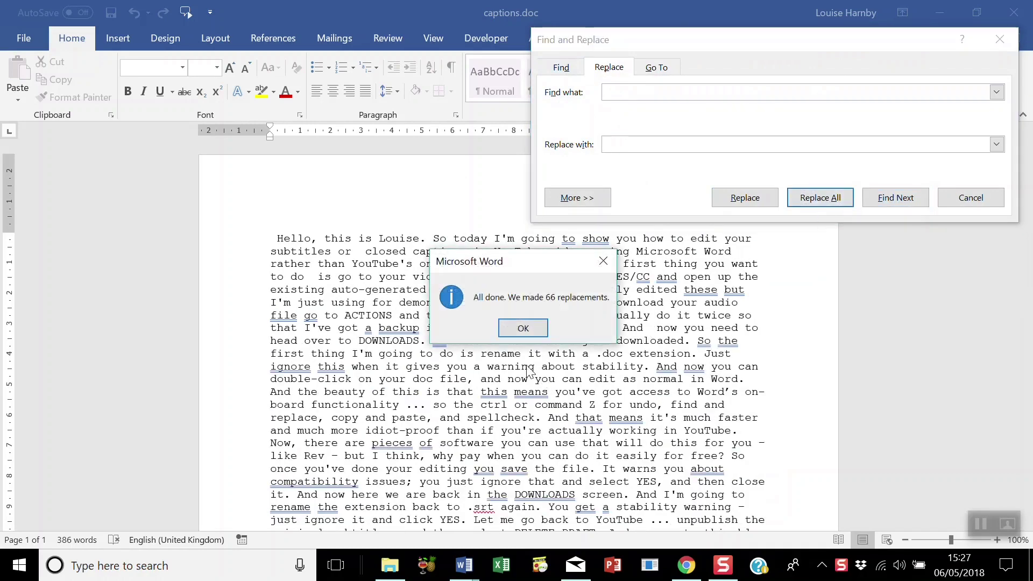
{"action": "left_click", "coordinate": [524, 327]}
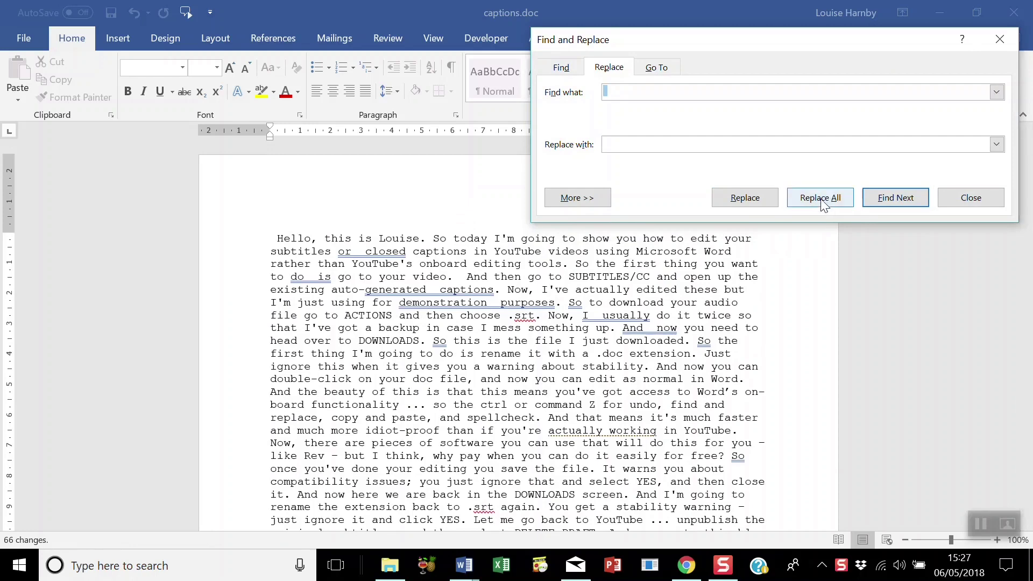
{"action": "left_click", "coordinate": [821, 204]}
{"action": "left_click", "coordinate": [540, 327]}
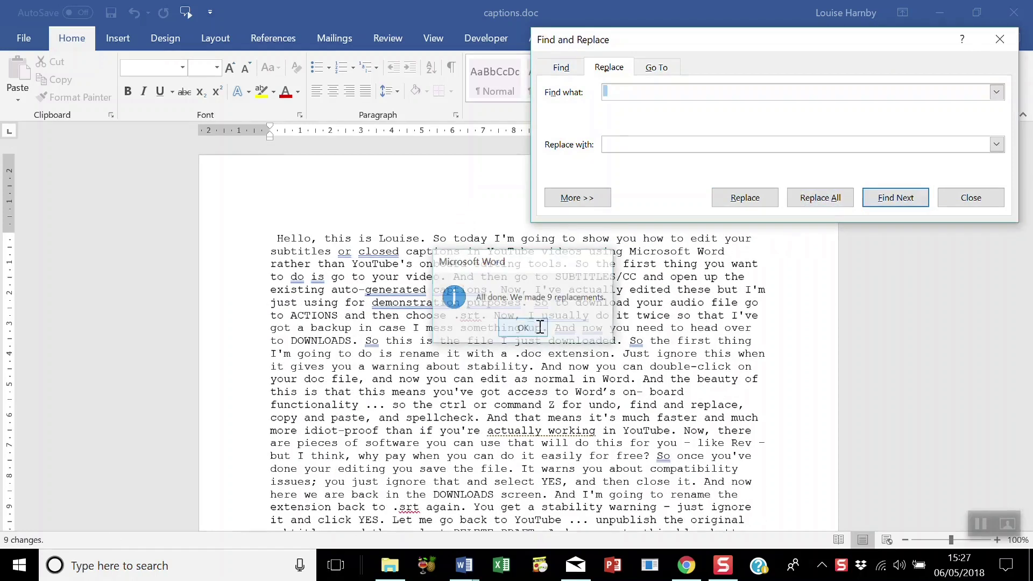
{"action": "left_click", "coordinate": [834, 198]}
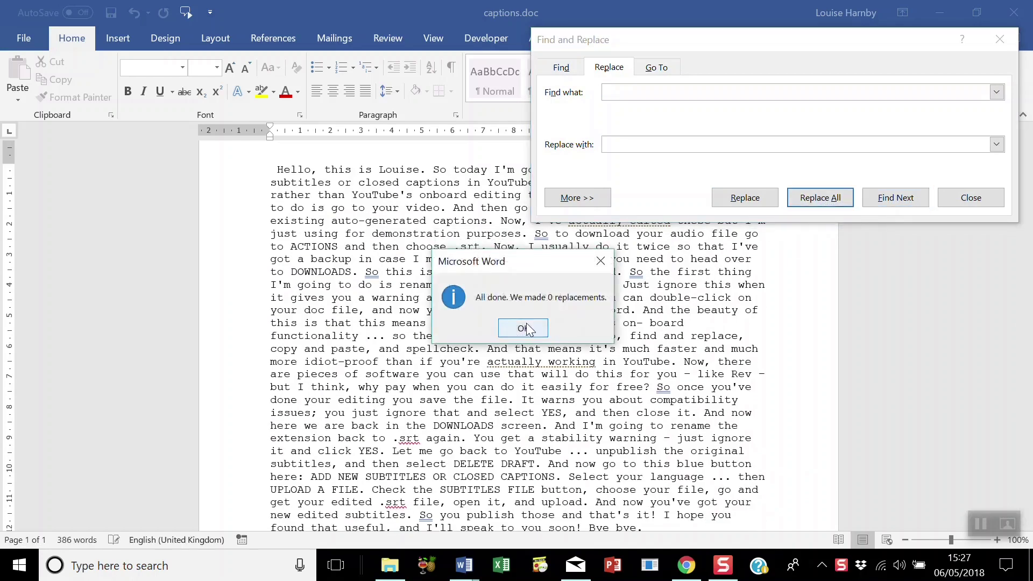
{"action": "left_click", "coordinate": [528, 329]}
{"action": "left_click", "coordinate": [963, 199]}
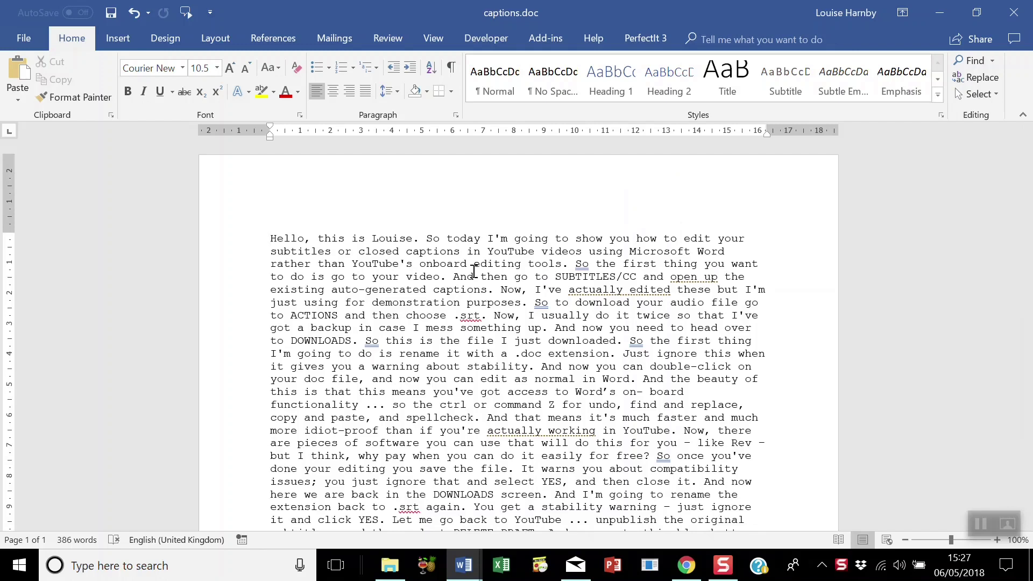
{"action": "scroll", "coordinate": [470, 300], "scroll_direction": "down", "scroll_amount": 5}
{"action": "scroll", "coordinate": [470, 300], "scroll_direction": "up", "scroll_amount": 6}
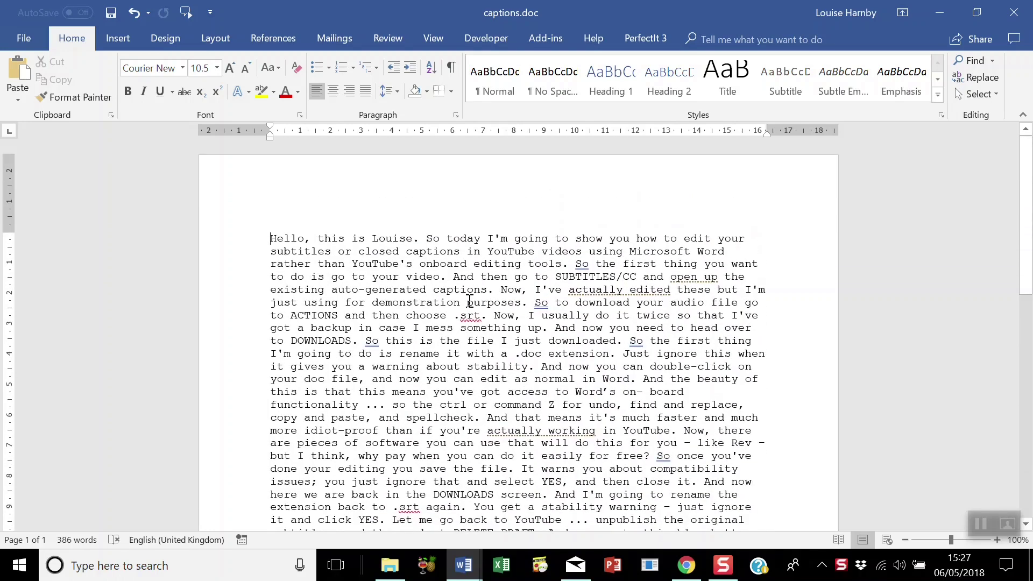